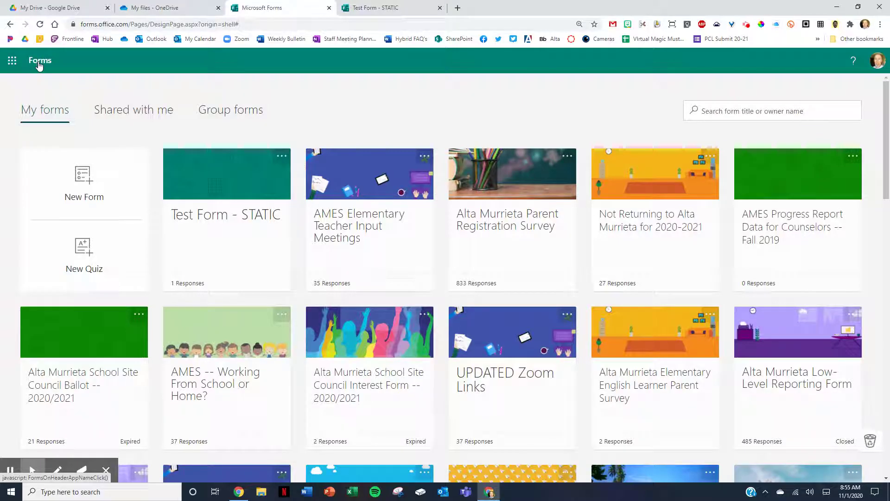
# Step: Open the Office app launcher from the Microsoft Forms My forms page
pyautogui.click(11, 63)
# Step: Dismiss the app launcher and open Test Form - STATIC in the form editor
pyautogui.click(392, 90)
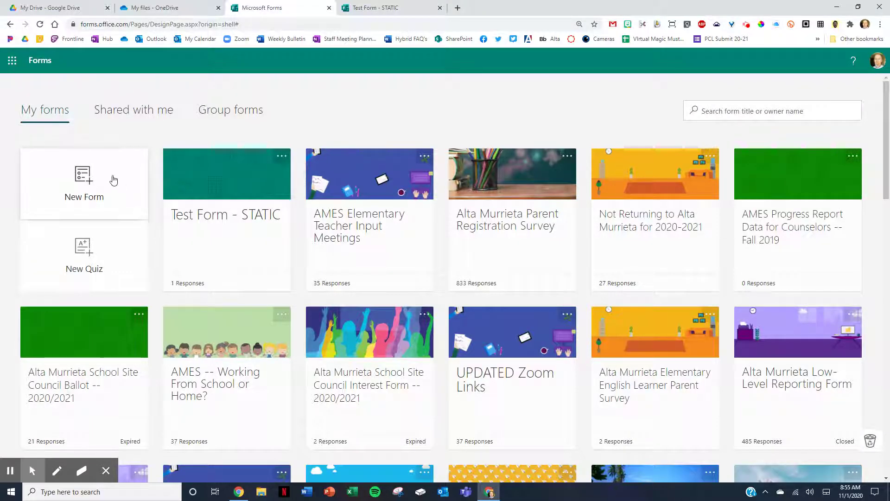
pyautogui.click(214, 216)
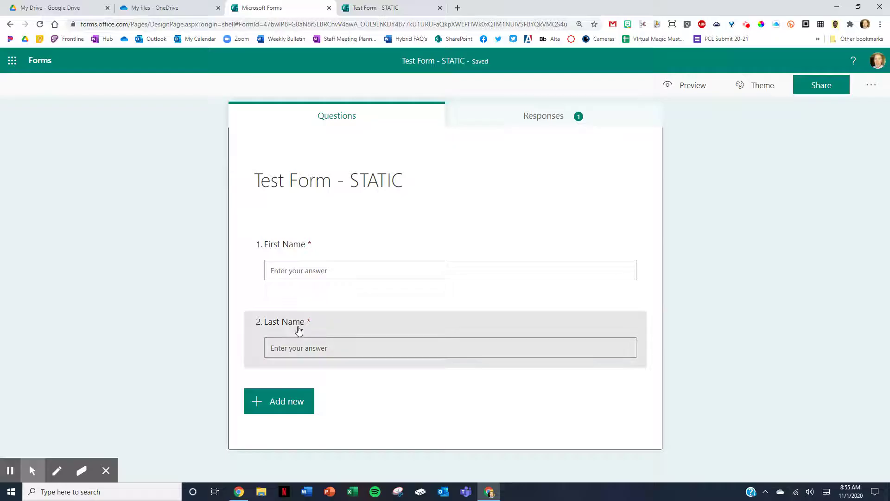
pyautogui.click(376, 11)
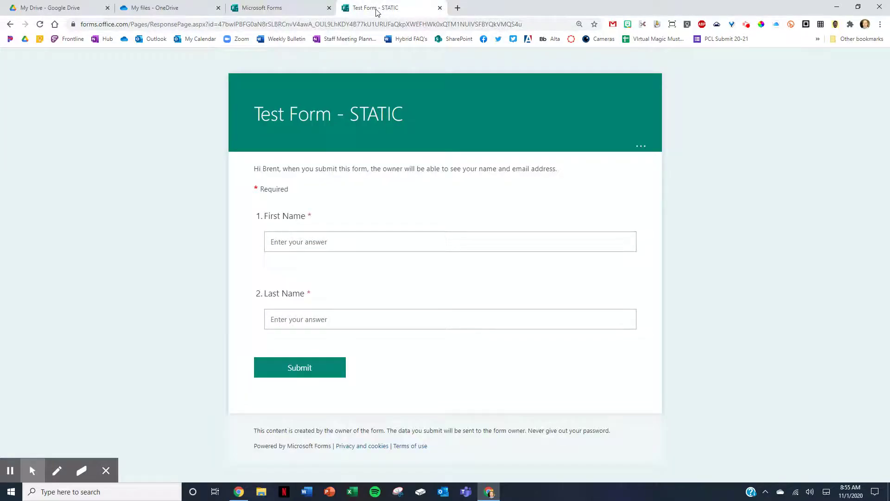
# Step: Export the Test Form - STATIC responses with Open in Excel and open the downloaded xlsx
pyautogui.click(284, 10)
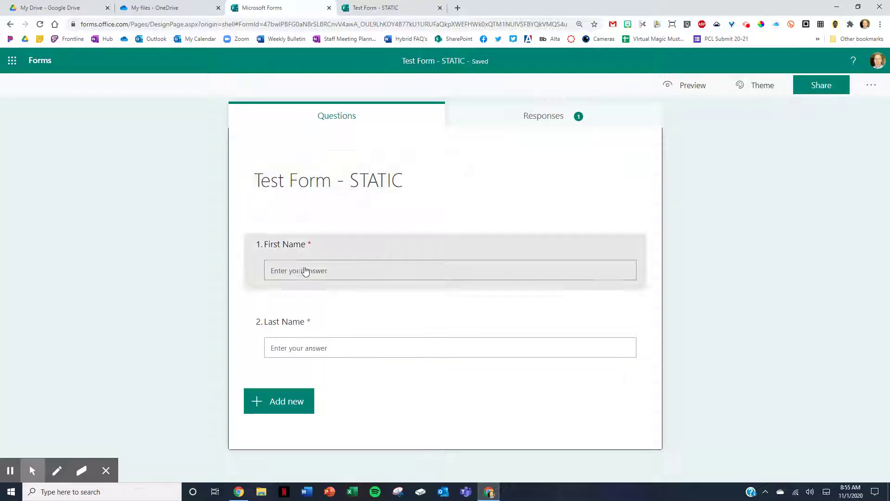
pyautogui.click(546, 118)
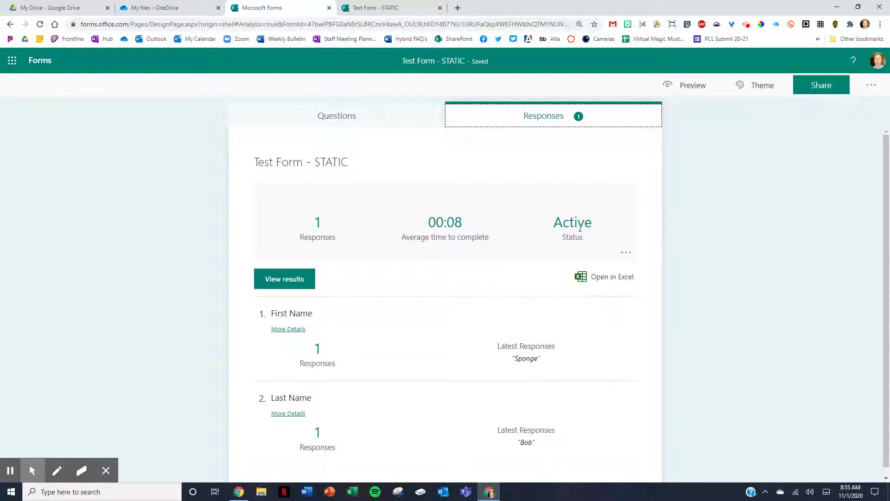
pyautogui.click(603, 281)
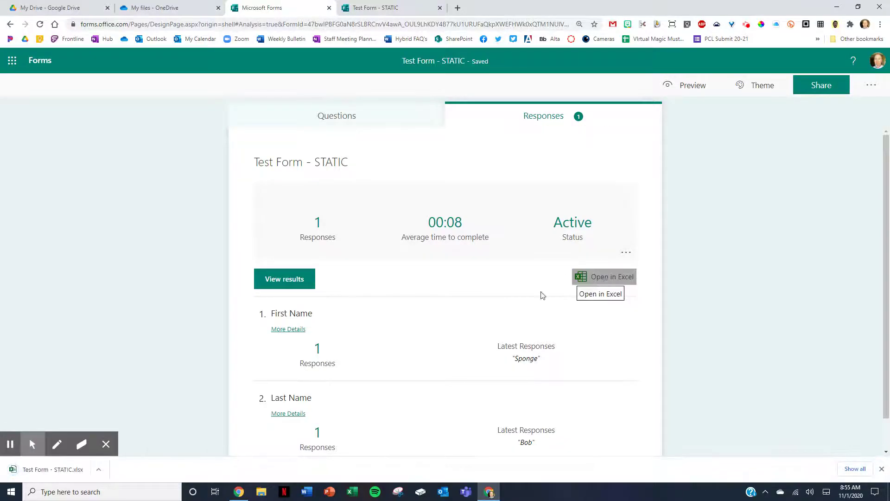
pyautogui.click(54, 473)
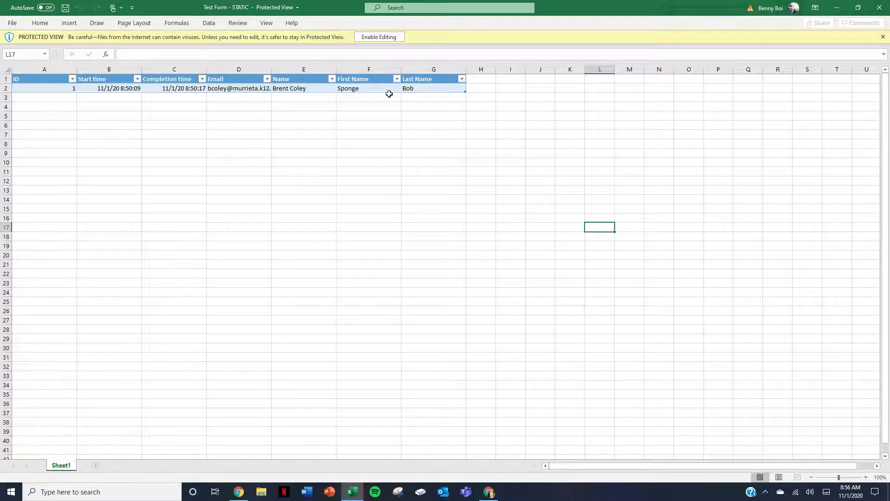
# Step: Close the Excel workbook after checking the Sponge Bob response row
pyautogui.click(879, 7)
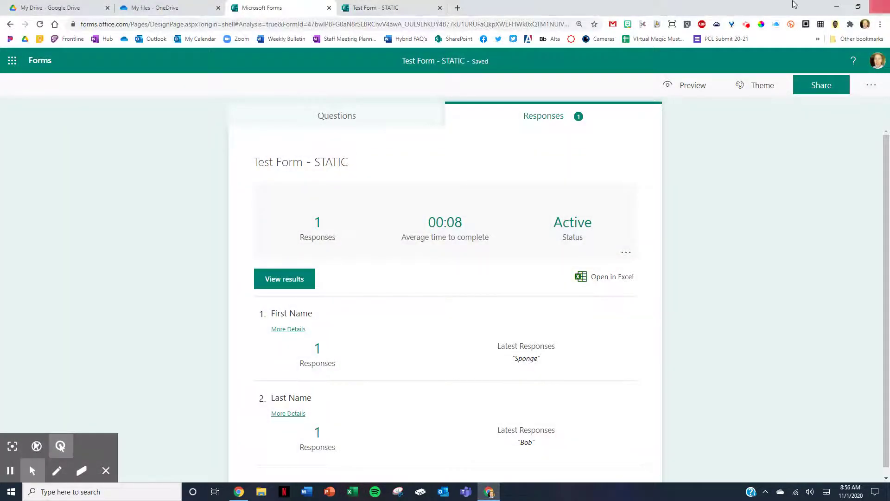
# Step: Submit a Test Form - STATIC response with First Name Bobby and Last Name Jones
pyautogui.click(416, 7)
pyautogui.click(326, 242)
pyautogui.write('Bobb')
pyautogui.press('Tab')
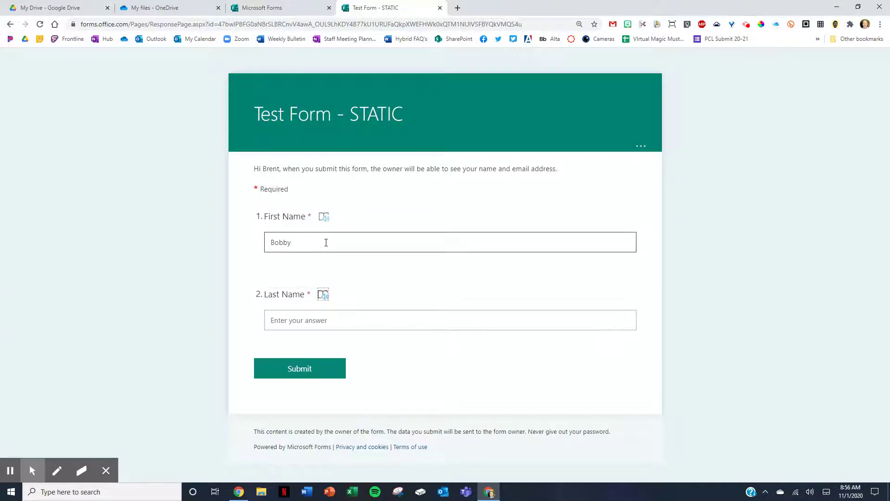
pyautogui.write('Jones')
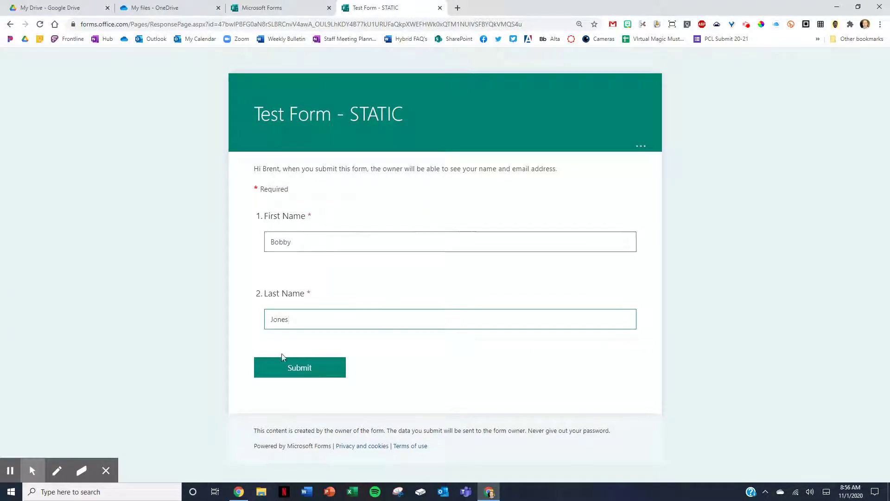
pyautogui.click(281, 373)
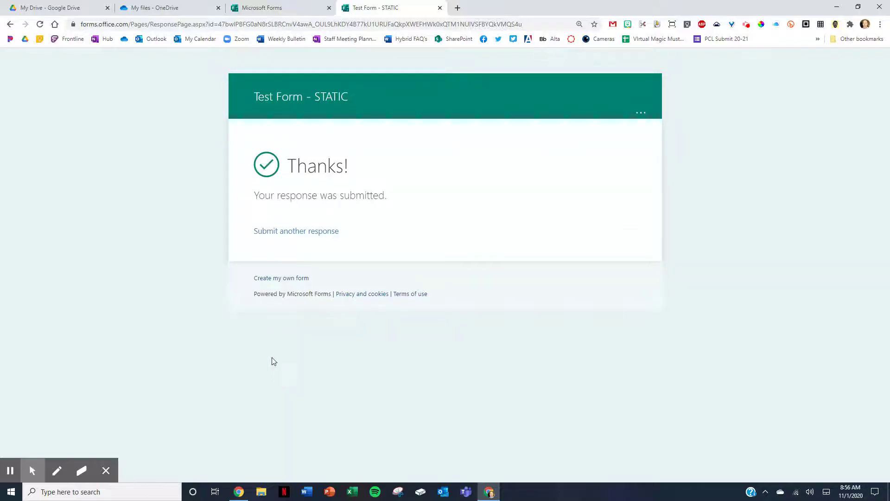
pyautogui.click(275, 8)
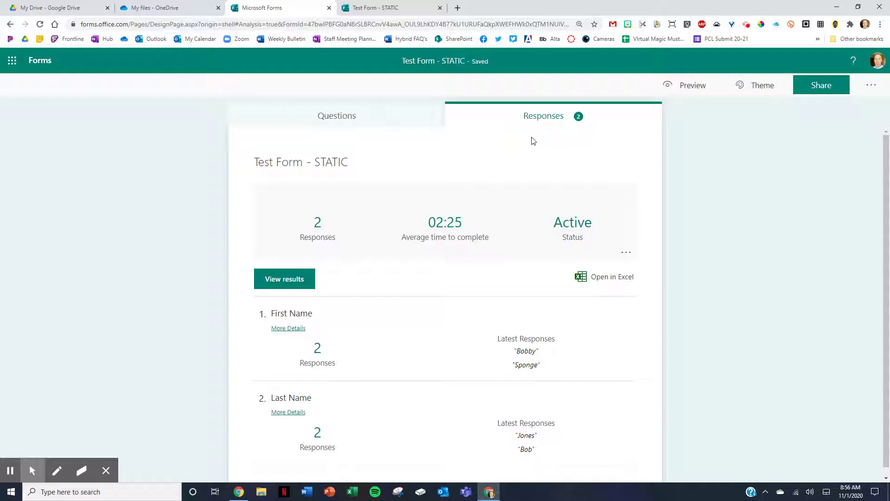
# Step: Re-export the two responses and open Test Form - STATIC(1-2).xlsx in Excel
pyautogui.click(604, 278)
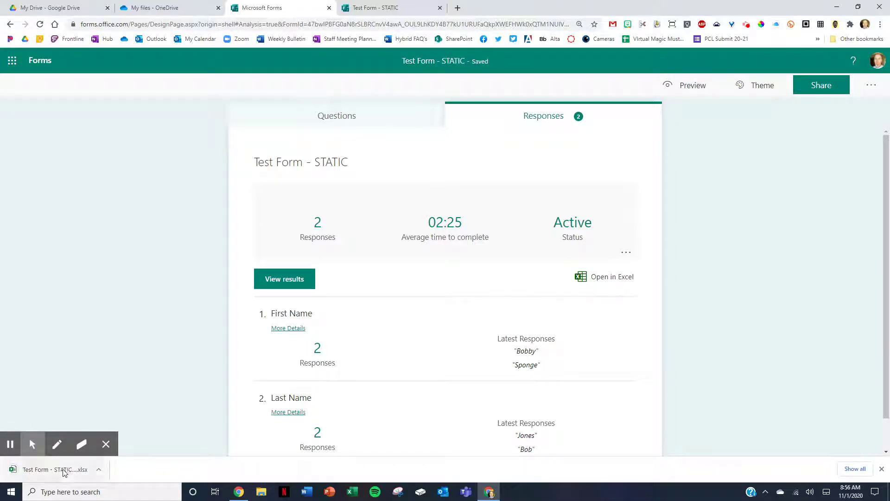
pyautogui.click(54, 469)
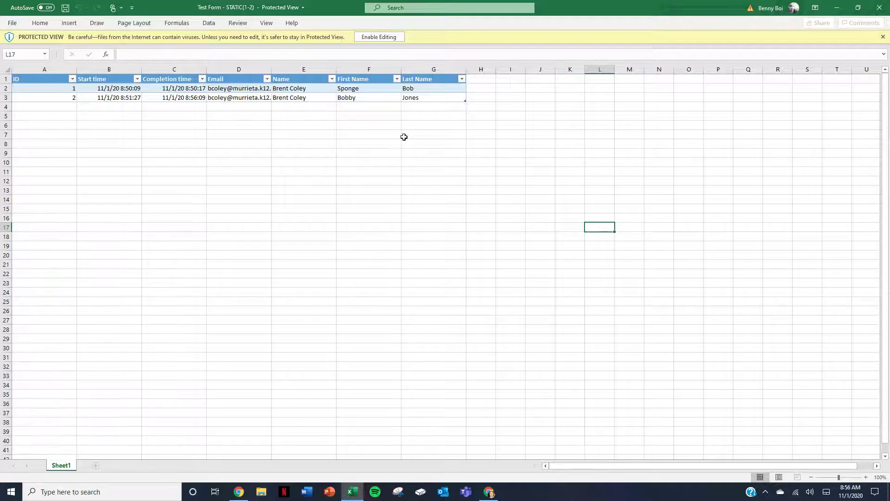
# Step: Close the Excel workbook listing Sponge Bob and Bobby Jones
pyautogui.click(489, 492)
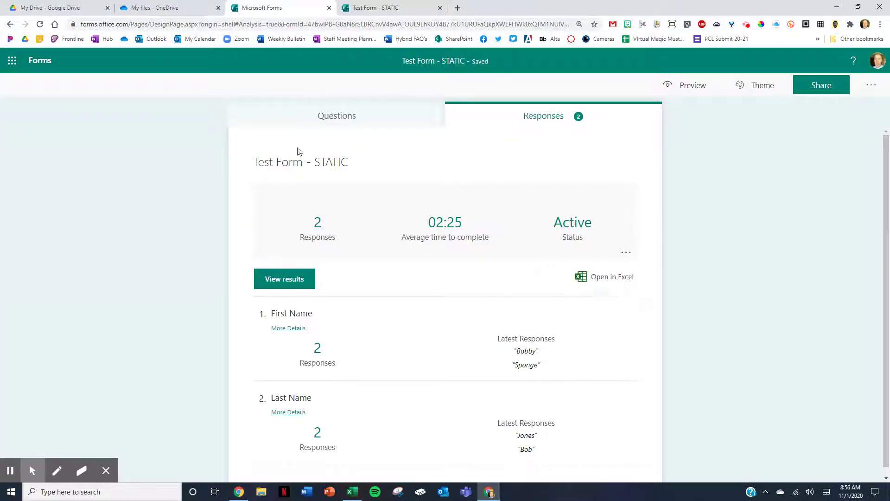
# Step: Open OneDrive's empty Test Forms folder and show the New item types
pyautogui.click(47, 67)
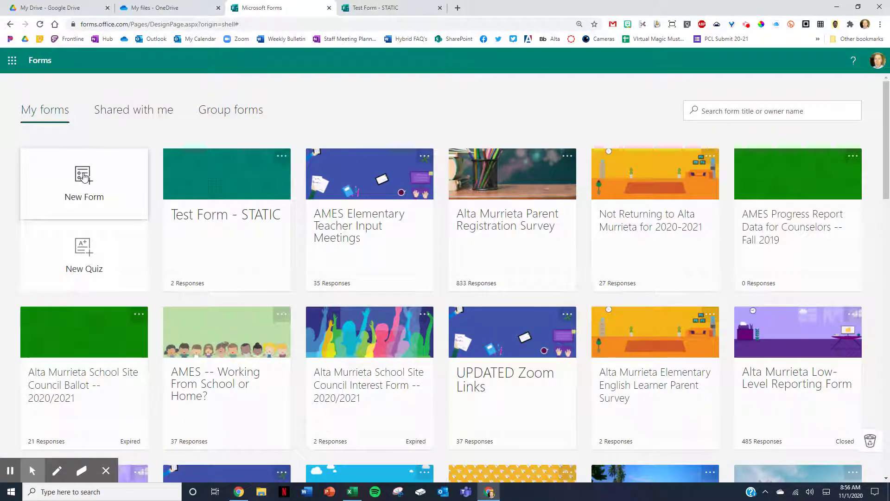
pyautogui.click(159, 10)
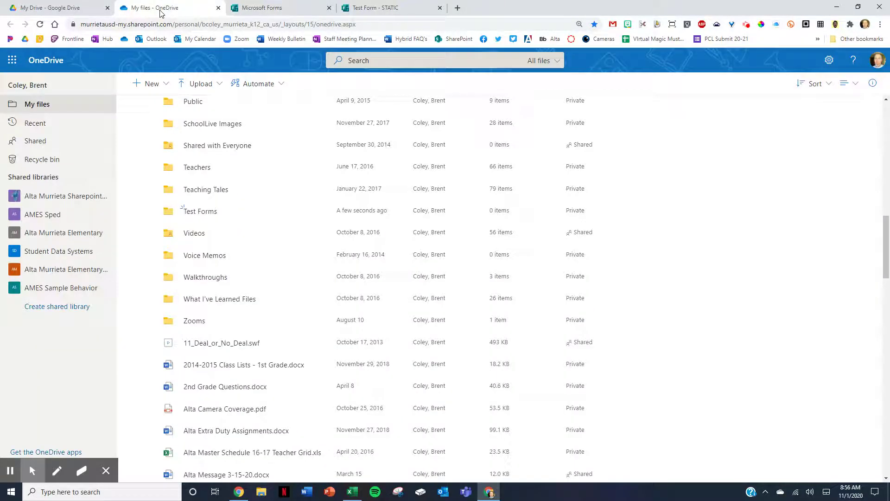
pyautogui.click(207, 213)
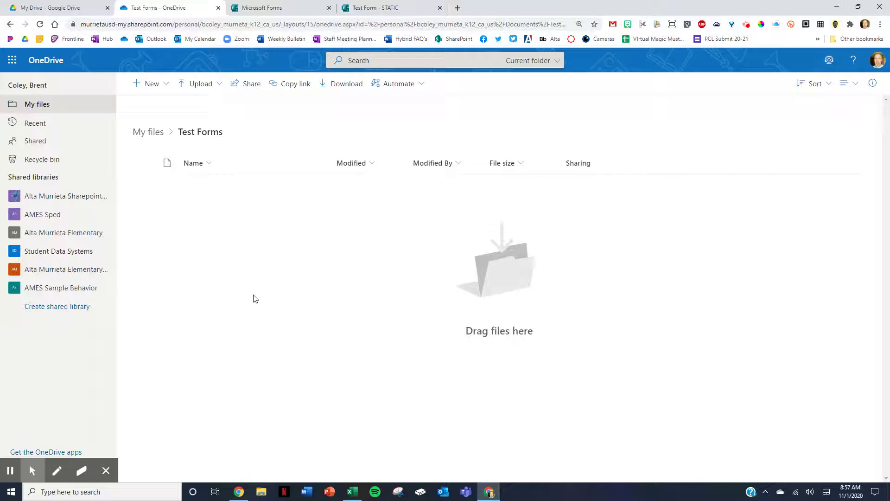
pyautogui.click(277, 8)
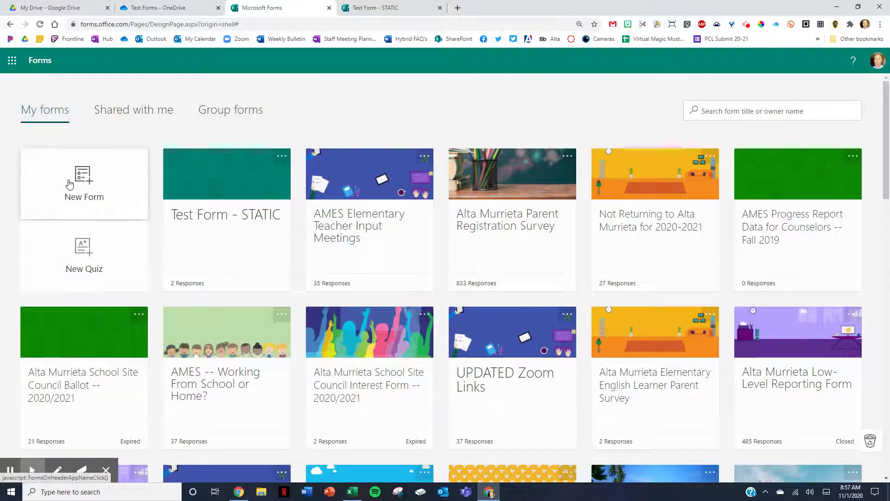
pyautogui.click(171, 9)
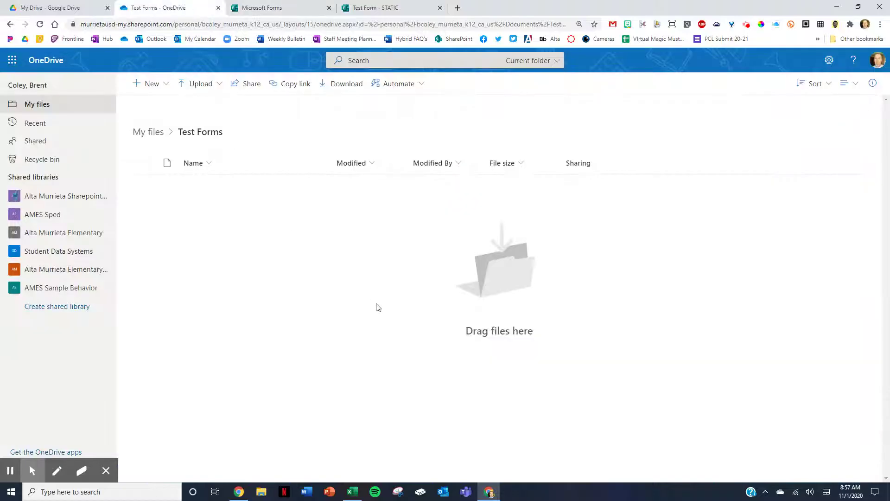
pyautogui.click(157, 84)
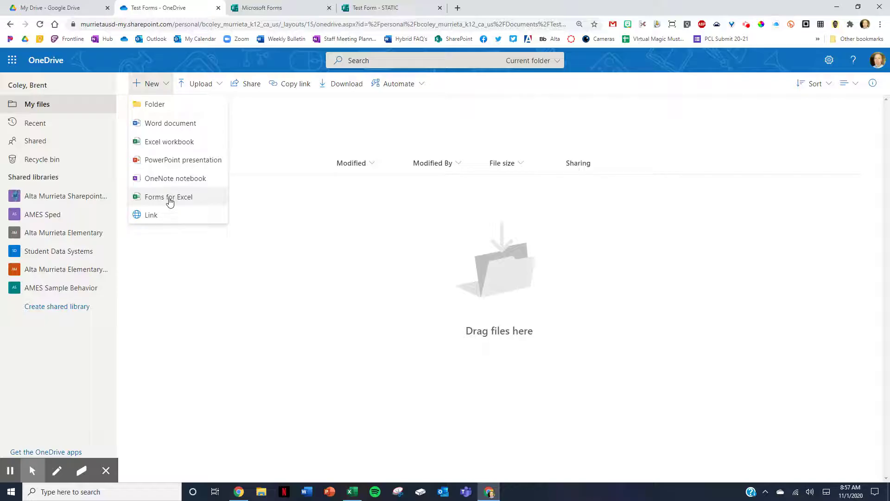
# Step: Create a Forms for Excel workbook named 'Test Form - LIVE'
pyautogui.click(170, 201)
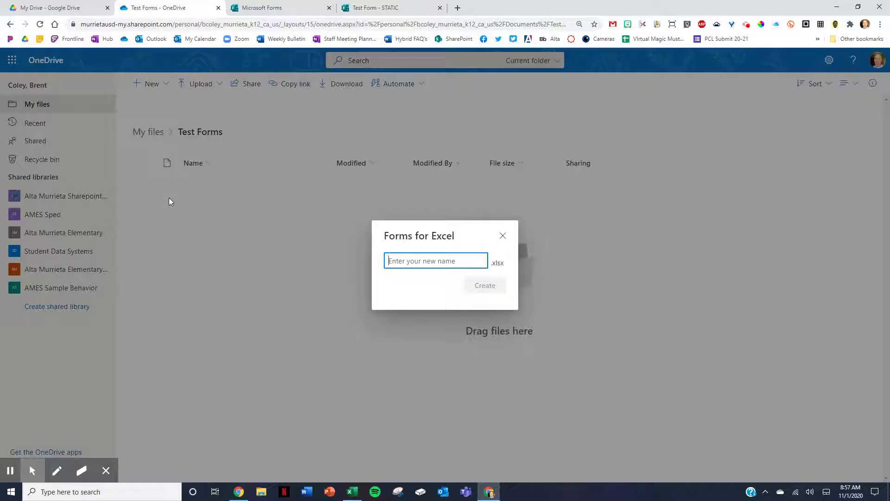
pyautogui.write('Ttes')
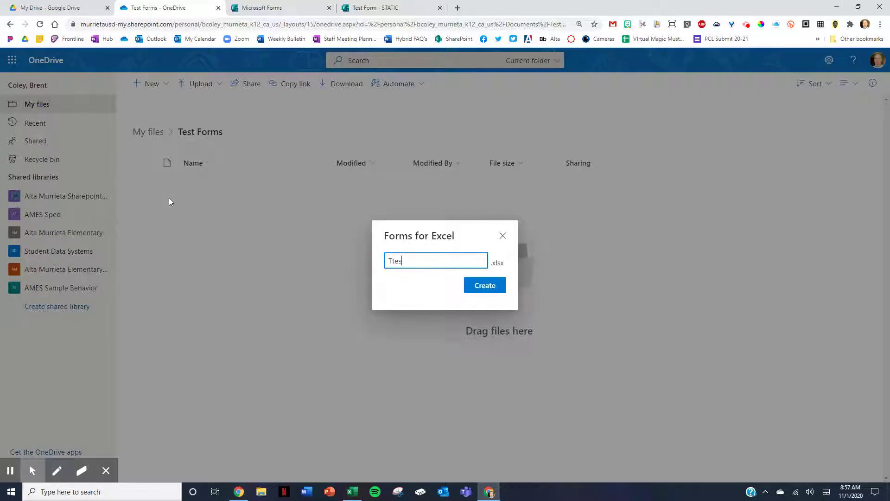
pyautogui.press('BackSpace')
pyautogui.press('BackSpace')
pyautogui.press('BackSpace')
pyautogui.write('est Form - LIVE')
pyautogui.click(488, 285)
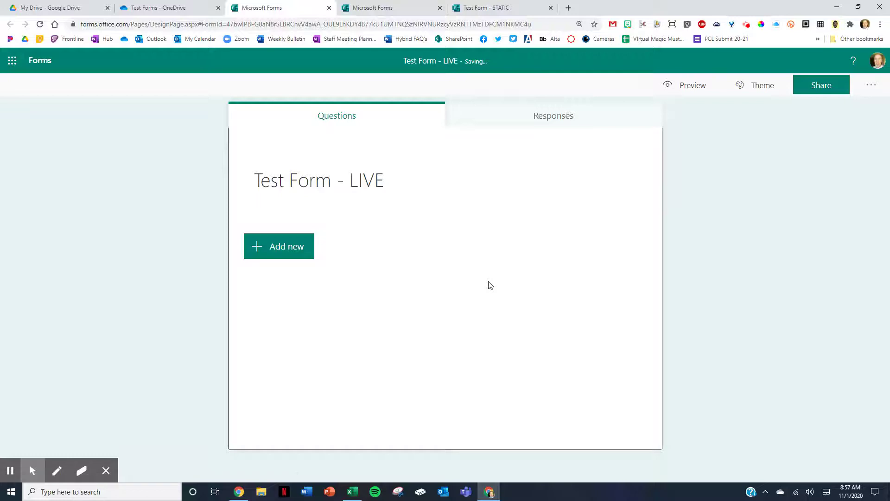
pyautogui.click(295, 248)
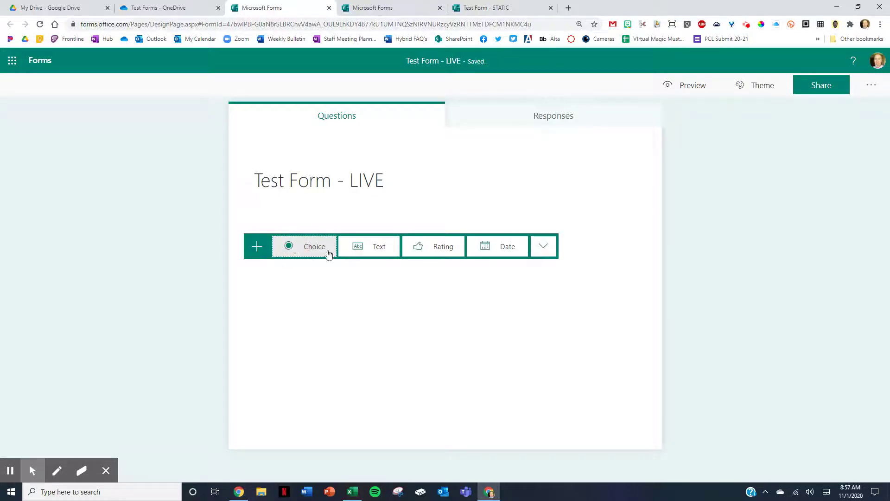
# Step: Add a required text question titled 'First Name'
pyautogui.click(378, 251)
pyautogui.write('fIRST')
pyautogui.press('BackSpace')
pyautogui.write('First Name')
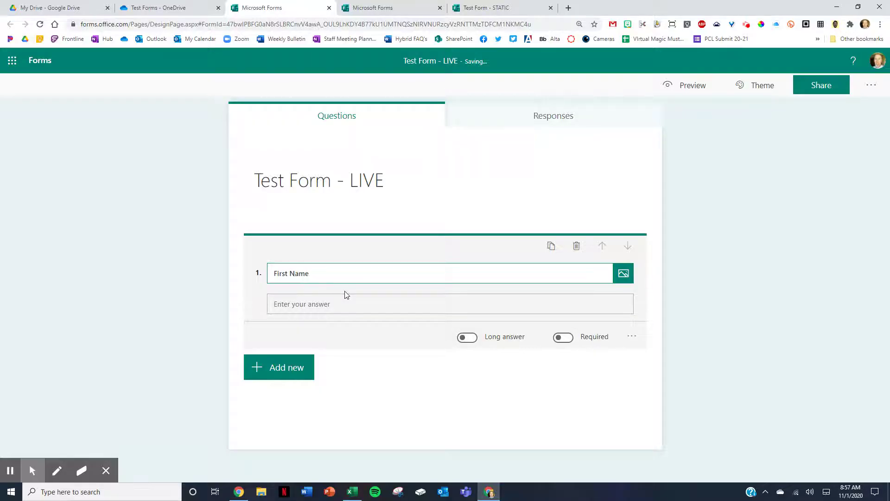
pyautogui.click(563, 337)
# Step: Add a second text question titled 'Last Name'
pyautogui.click(271, 375)
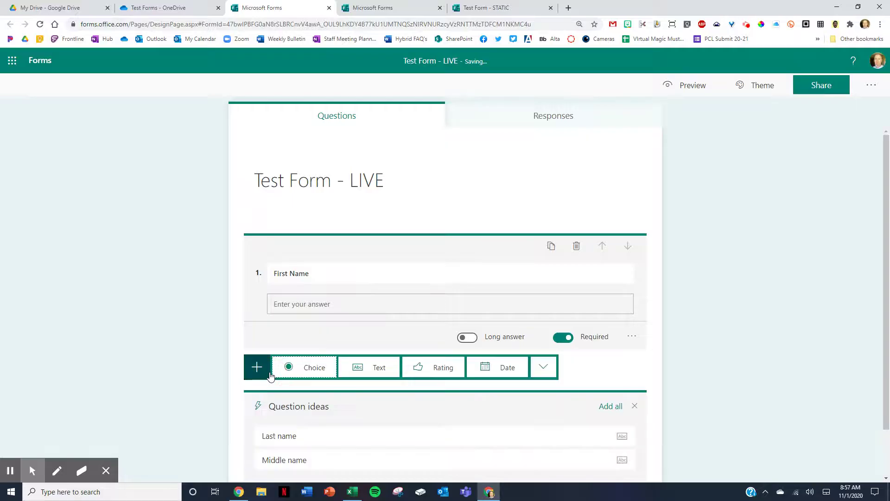
pyautogui.click(374, 366)
pyautogui.write('Last Name')
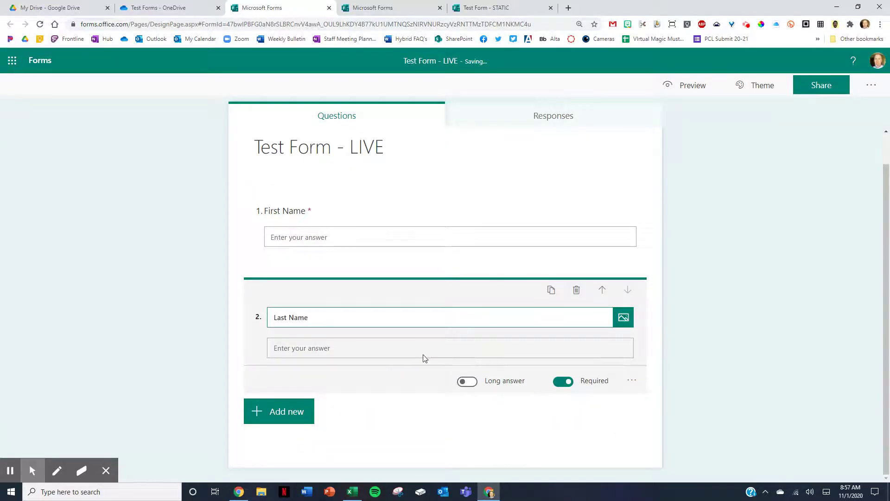
pyautogui.click(700, 320)
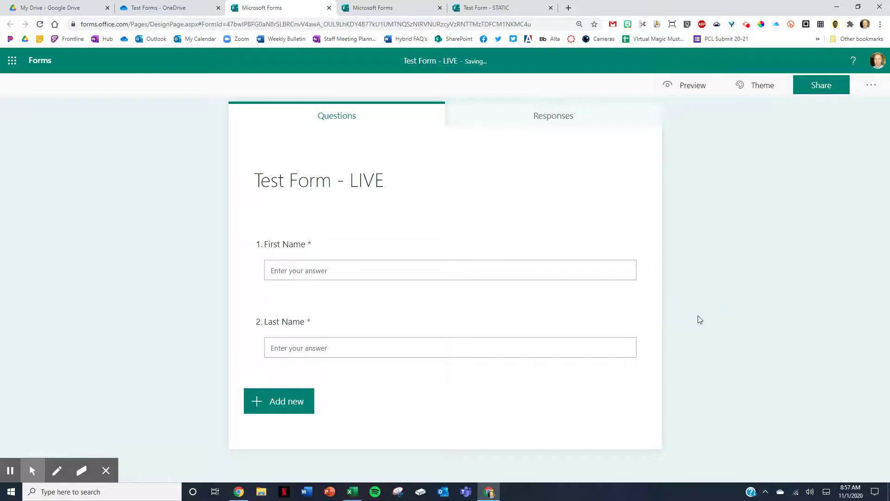
# Step: Copy the LIVE form's share link and load it in a new browser tab
pyautogui.click(822, 84)
pyautogui.click(849, 188)
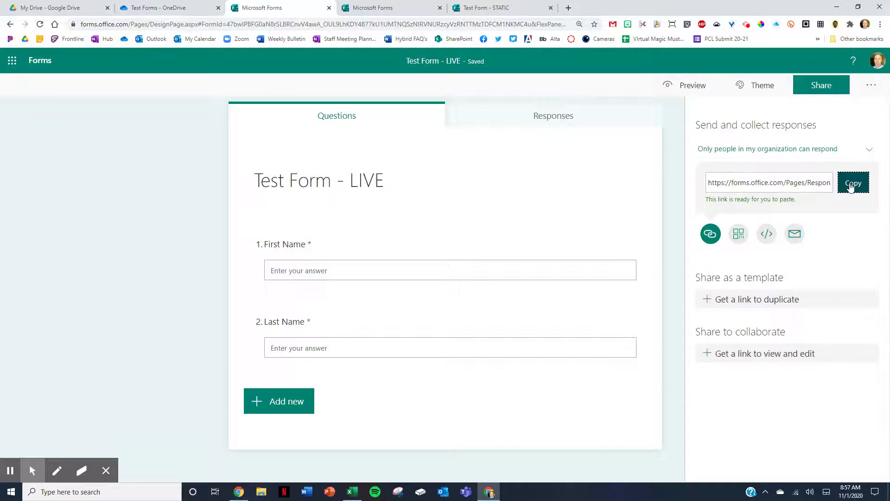
pyautogui.click(568, 8)
pyautogui.write('https://forms.office.com/Pages/ResponsePage.aspx?id=47bwIPBFG0aN8rSLBRCnvV4awA_OUL9LhKDY4B77kU1UMTNQSzNIRVNURzcyVzRNTTMzTDFCM1NKMC4u')
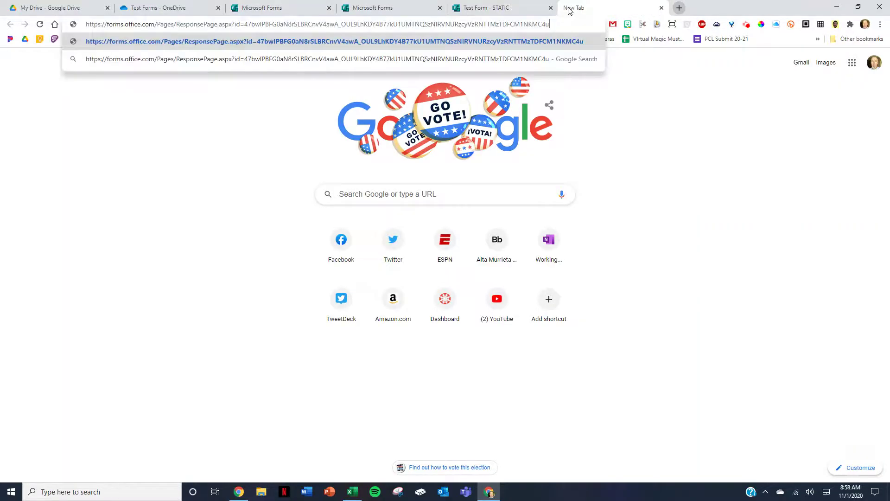
pyautogui.press('Return')
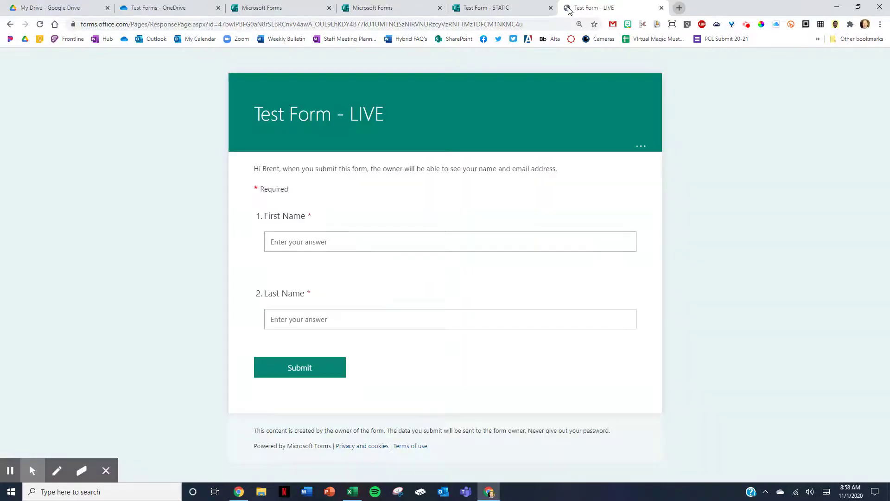
# Step: Fill the First Name and Last Name answers with a test name and submit the response
pyautogui.click(292, 241)
pyautogui.write('Sall')
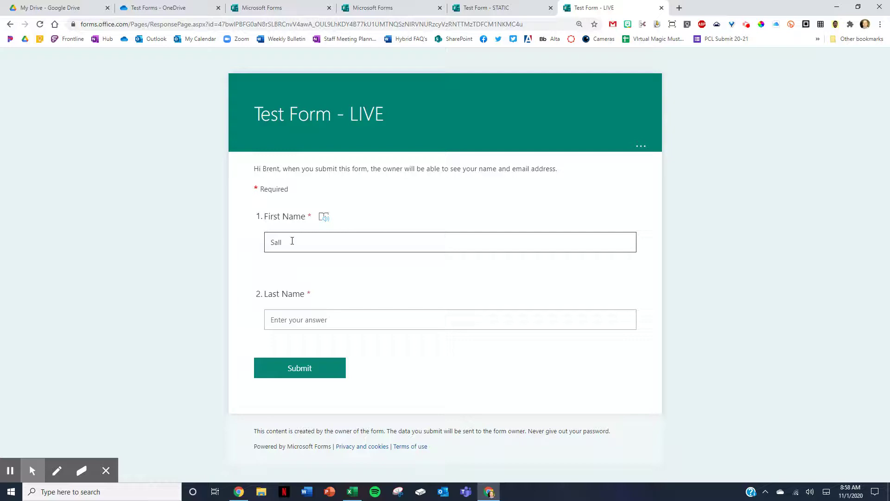
pyautogui.press('Tab')
pyautogui.press('Tab')
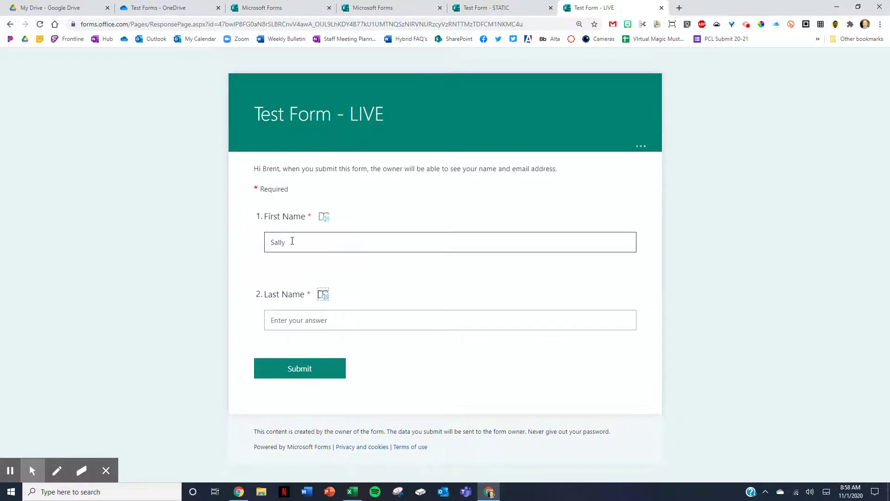
pyautogui.write('Ride')
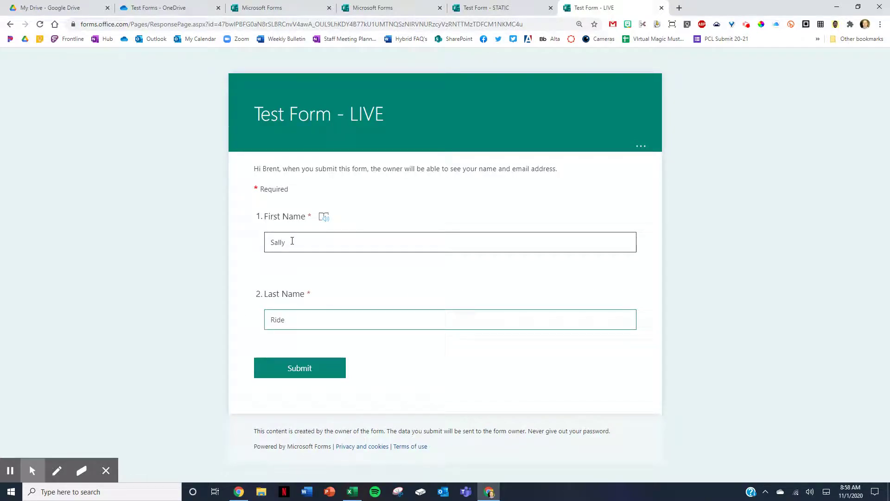
pyautogui.click(293, 361)
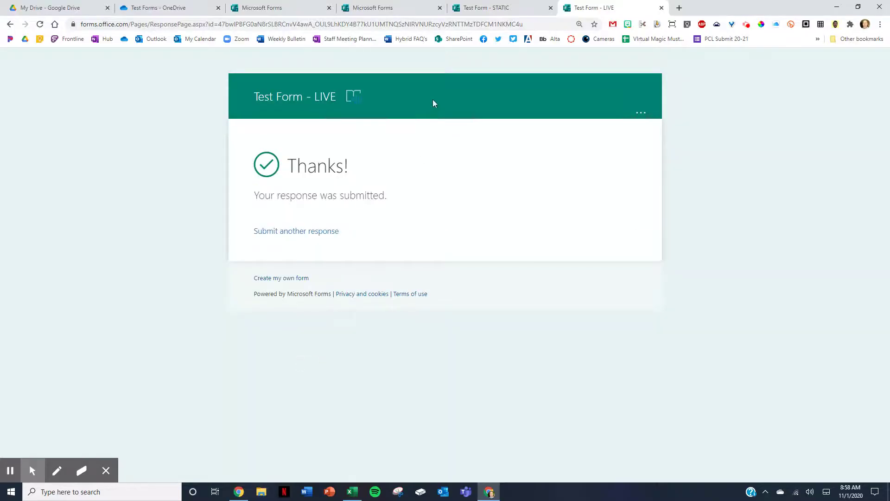
# Step: Return to the LIVE form's editor and show its Responses summary, dismissing the tip
pyautogui.click(400, 6)
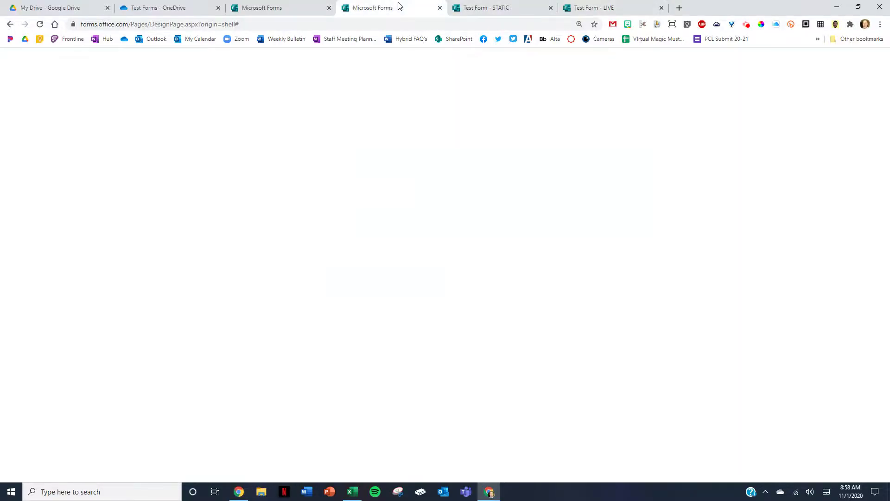
pyautogui.click(287, 6)
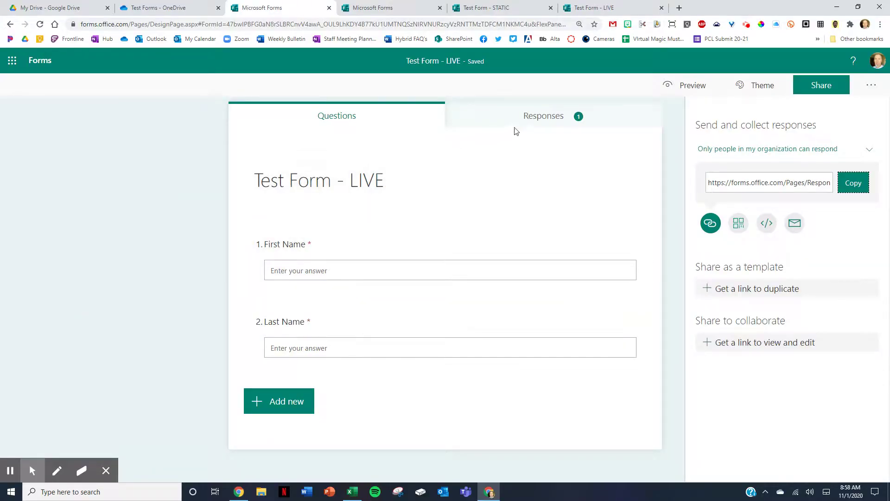
pyautogui.click(543, 120)
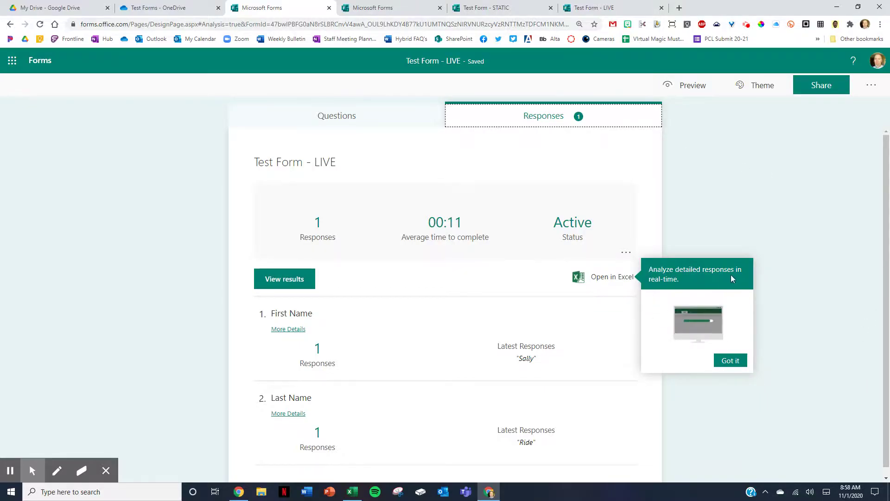
pyautogui.click(731, 362)
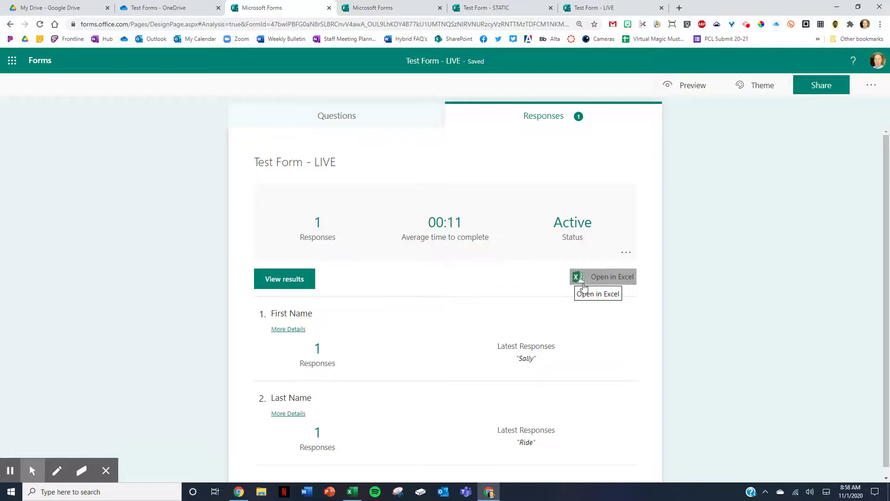
pyautogui.click(487, 8)
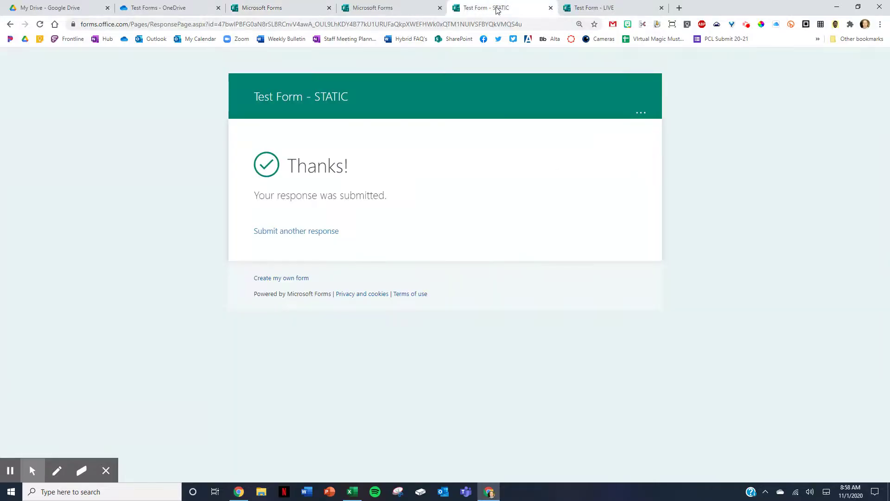
pyautogui.click(395, 7)
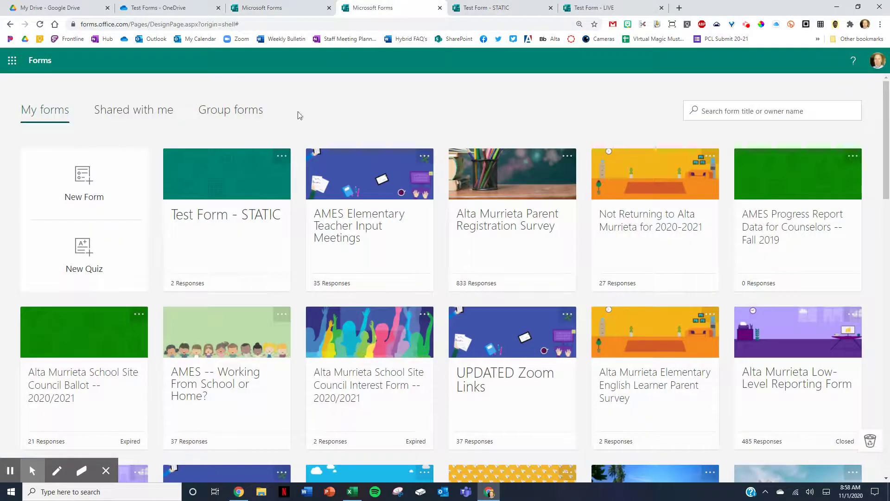
pyautogui.click(246, 209)
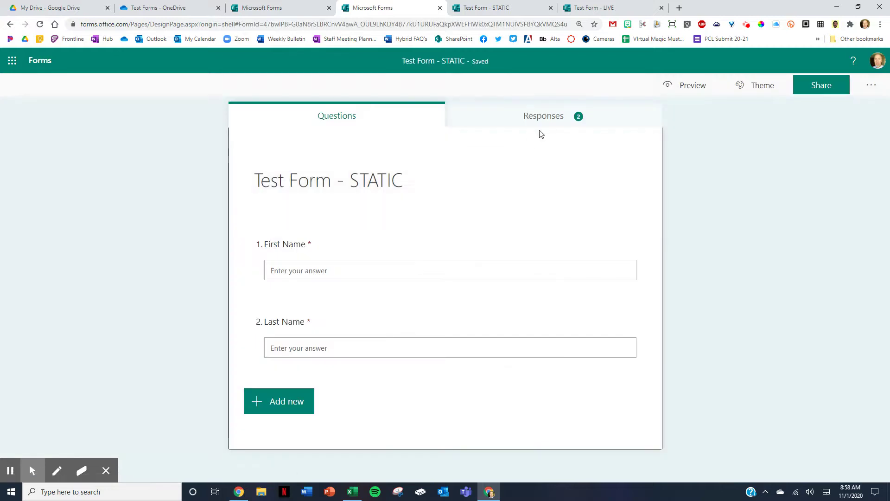
pyautogui.click(550, 121)
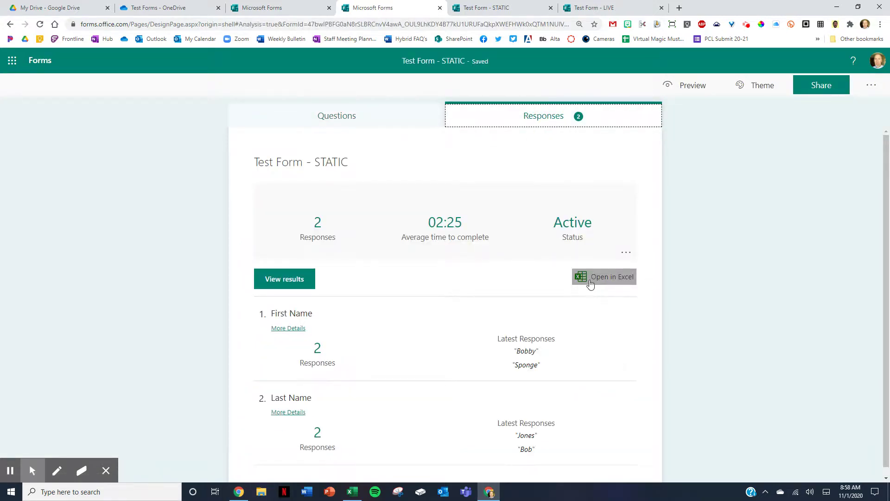
pyautogui.hotkey('ctrl', 'shift', 'Tab')
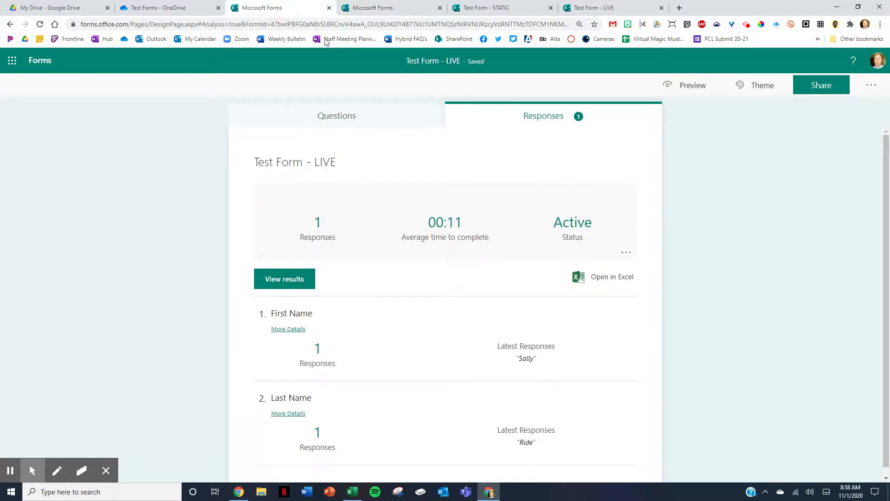
# Step: Open the LIVE form's responses as Test Form - LIVE.xlsx in Excel Online
pyautogui.click(588, 282)
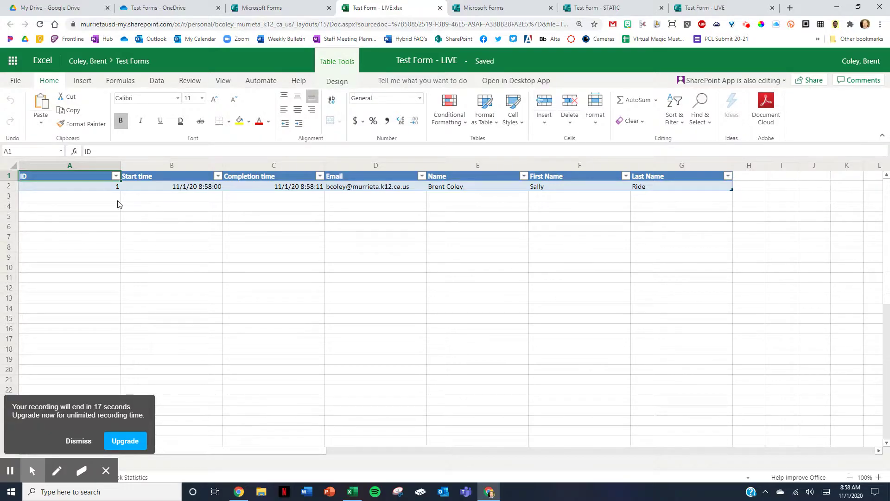
# Step: Return to the Test Forms folder in OneDrive and show the New item choices
pyautogui.click(176, 9)
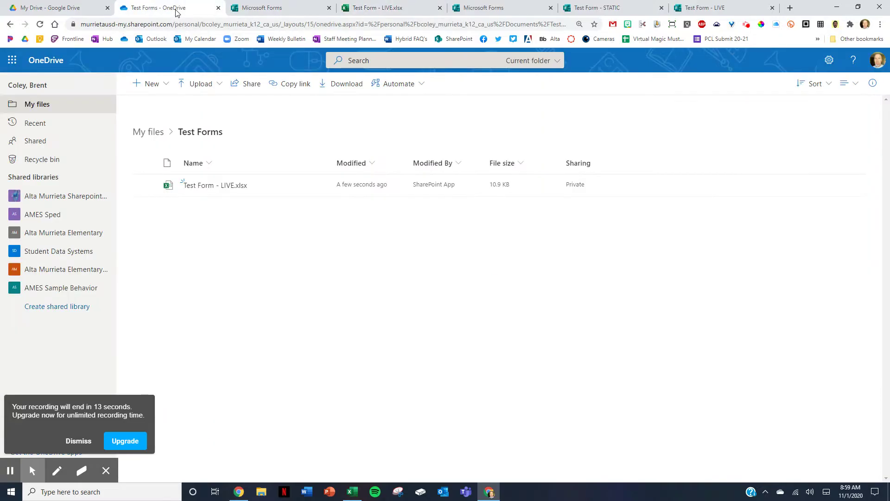
pyautogui.click(163, 85)
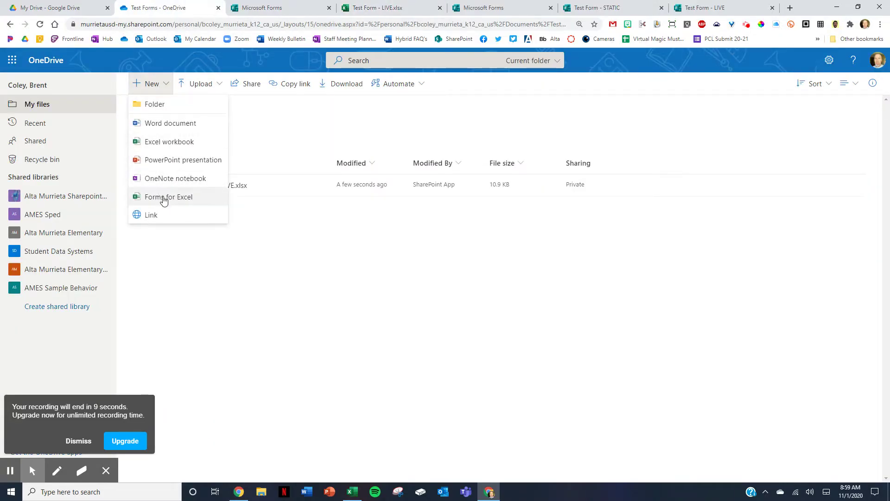